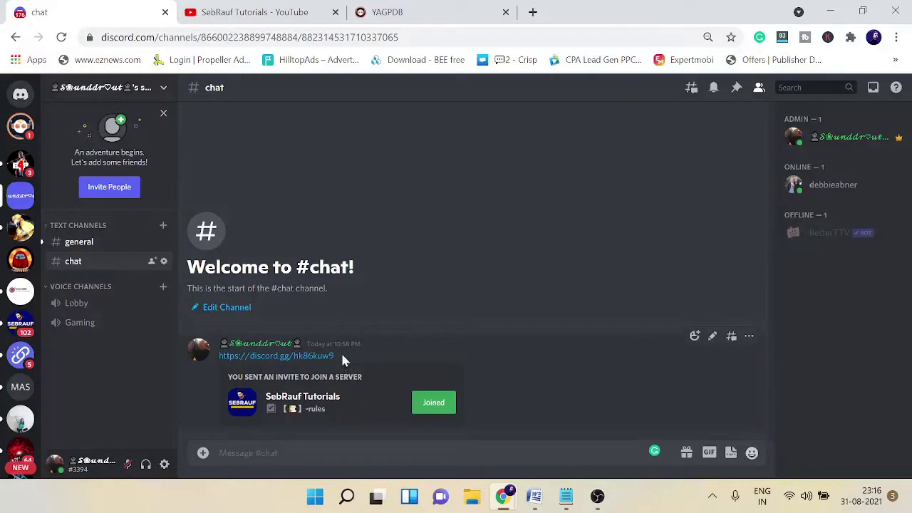
Authorize YAGPDB with the Discord account via Add to server and show the Select Server list.
{"action": "mouse_move", "coordinate": [340, 354]}
{"action": "left_mouse_down"}
{"action": "mouse_move", "coordinate": [278, 376]}
{"action": "mouse_move", "coordinate": [212, 364]}
{"action": "mouse_move", "coordinate": [385, 306]}
{"action": "left_mouse_up"}
{"action": "key", "text": "ctrl+c"}
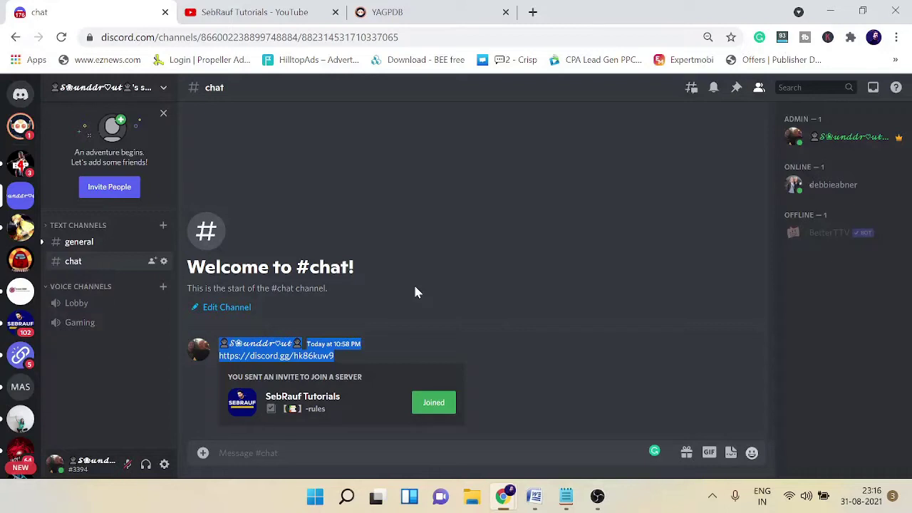
{"action": "left_click", "coordinate": [378, 12]}
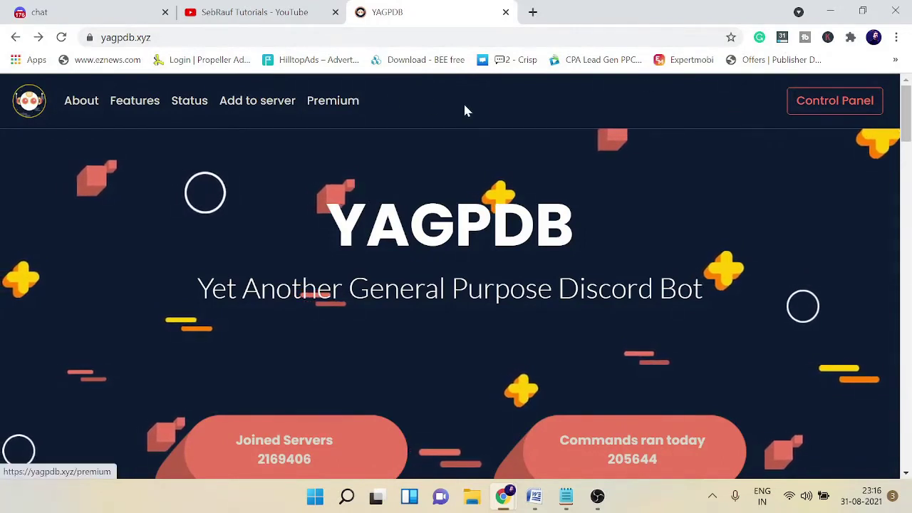
{"action": "left_click", "coordinate": [262, 104]}
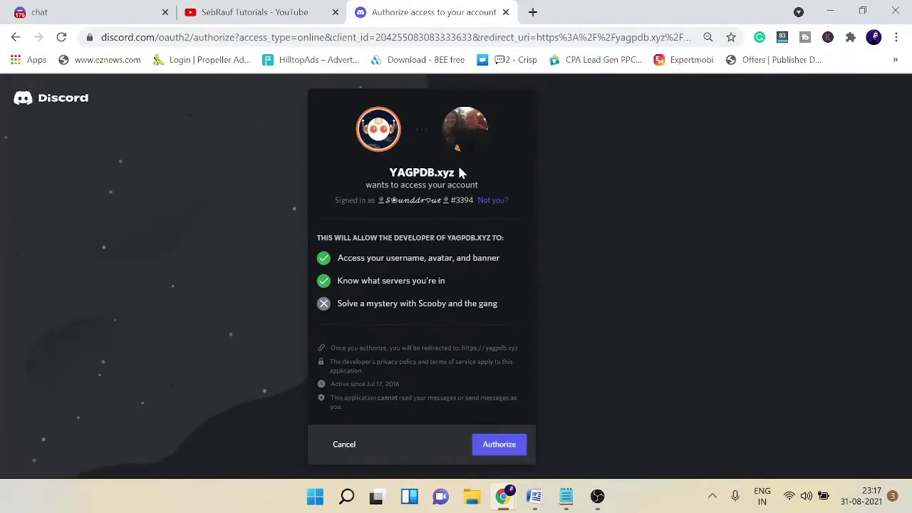
{"action": "left_click", "coordinate": [487, 452]}
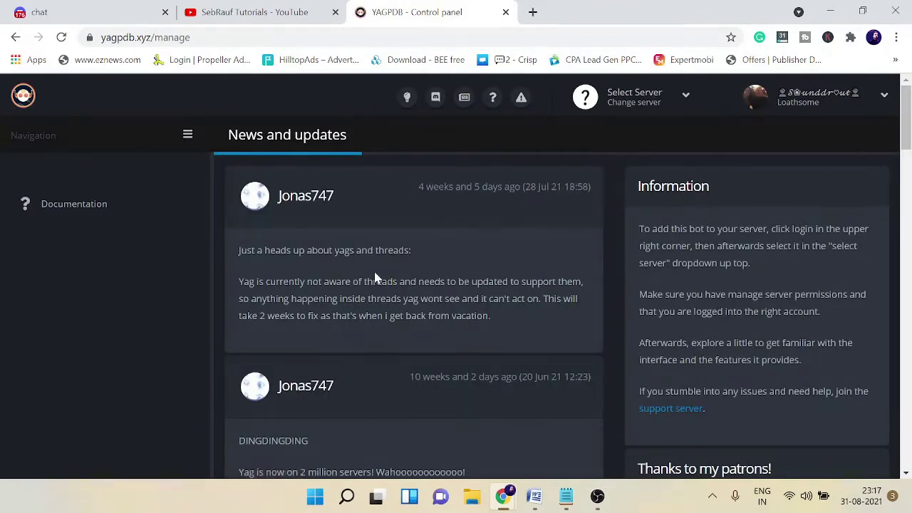
{"action": "left_click", "coordinate": [686, 99]}
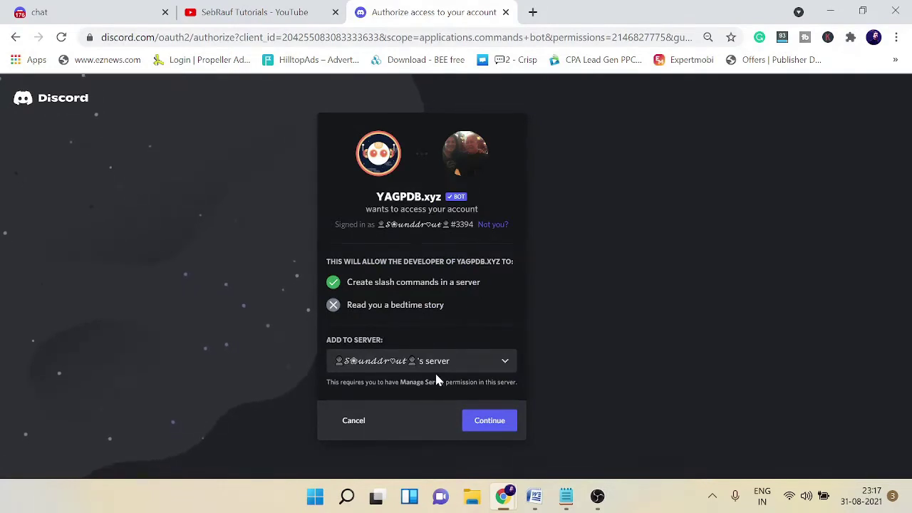
Add YAGPDB.xyz to the chosen server, grant its requested permissions, and pass the hCaptcha check.
{"action": "left_click", "coordinate": [490, 420]}
{"action": "scroll", "coordinate": [472, 410], "scroll_direction": "down", "scroll_amount": 5}
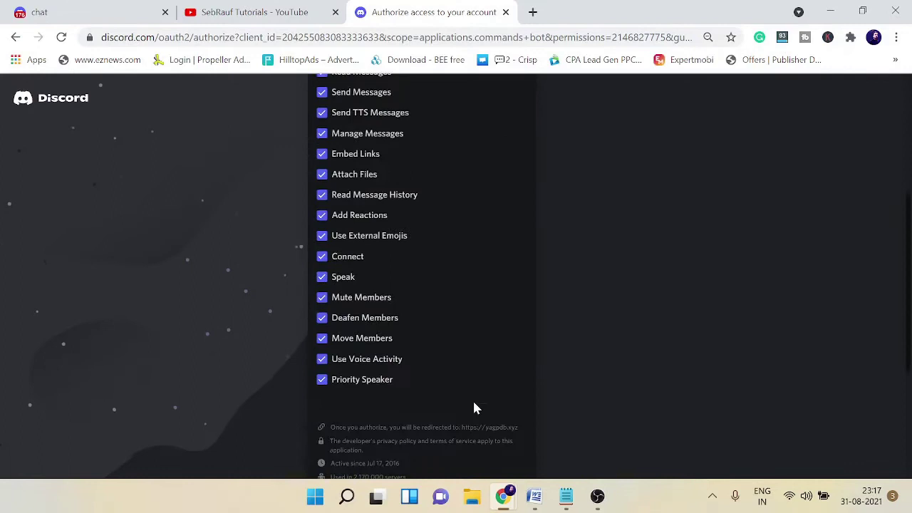
{"action": "left_click", "coordinate": [503, 459]}
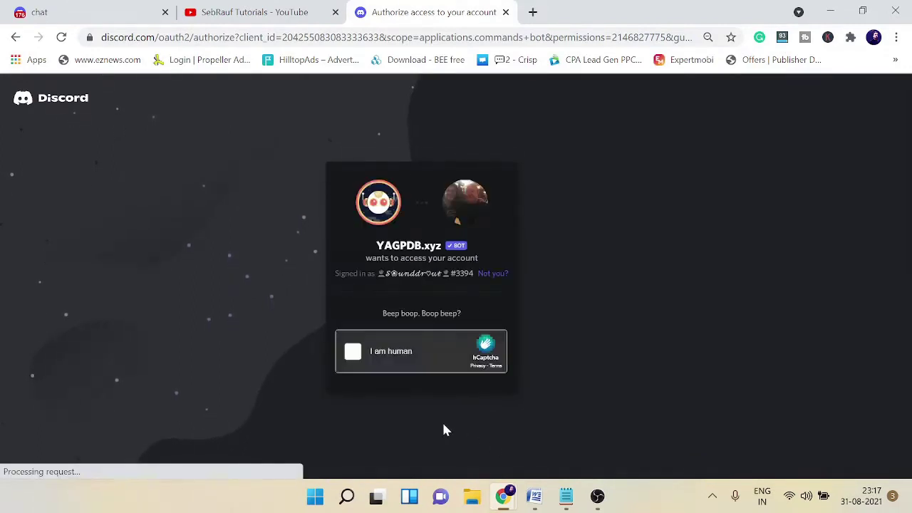
{"action": "left_click", "coordinate": [354, 354]}
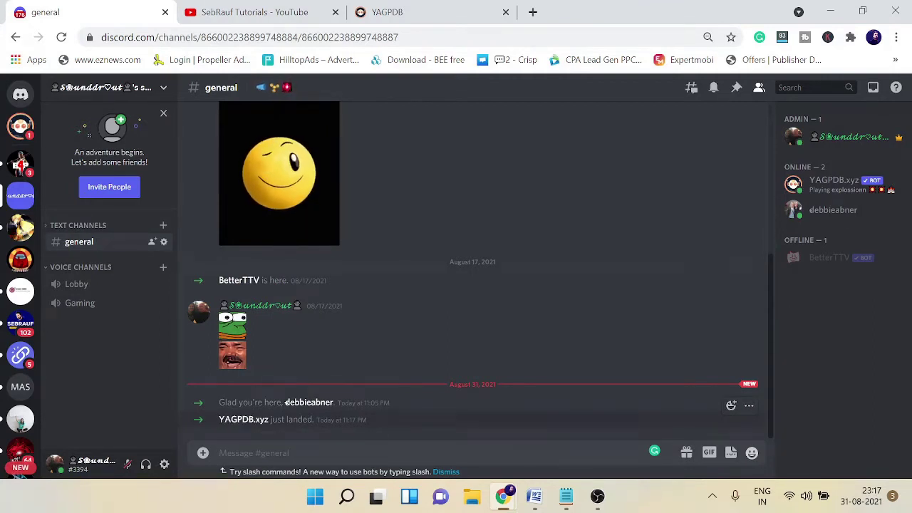
Return to the YAGPDB control panel and open Tools & Utilities > Basic Automoderator.
{"action": "left_click", "coordinate": [406, 12]}
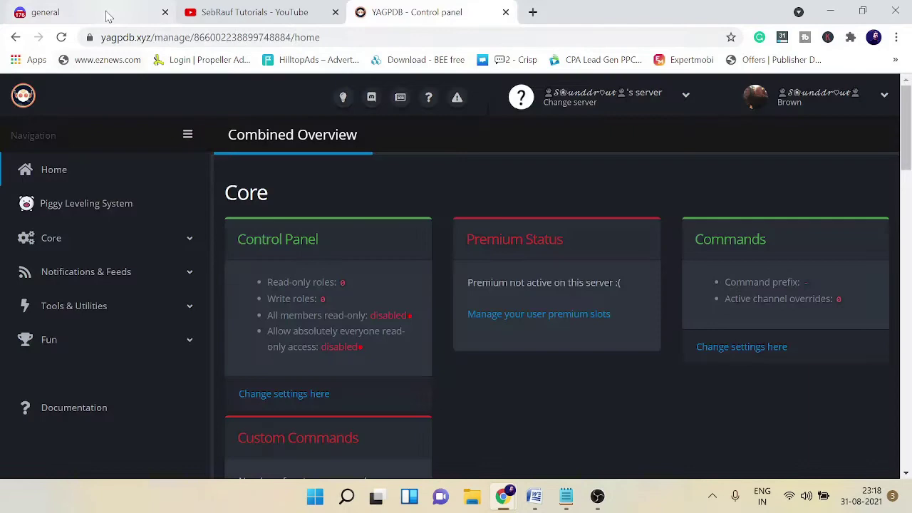
{"action": "left_click", "coordinate": [114, 12]}
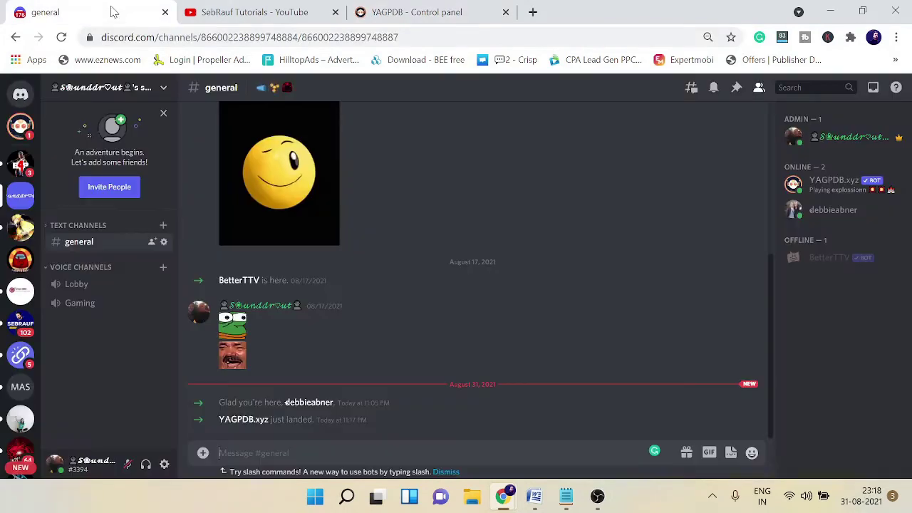
{"action": "left_click", "coordinate": [425, 7]}
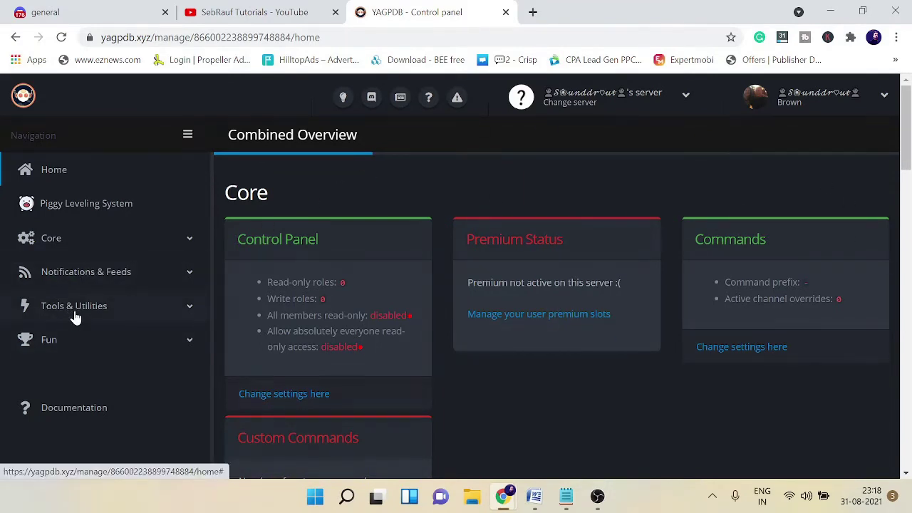
{"action": "left_click", "coordinate": [190, 310]}
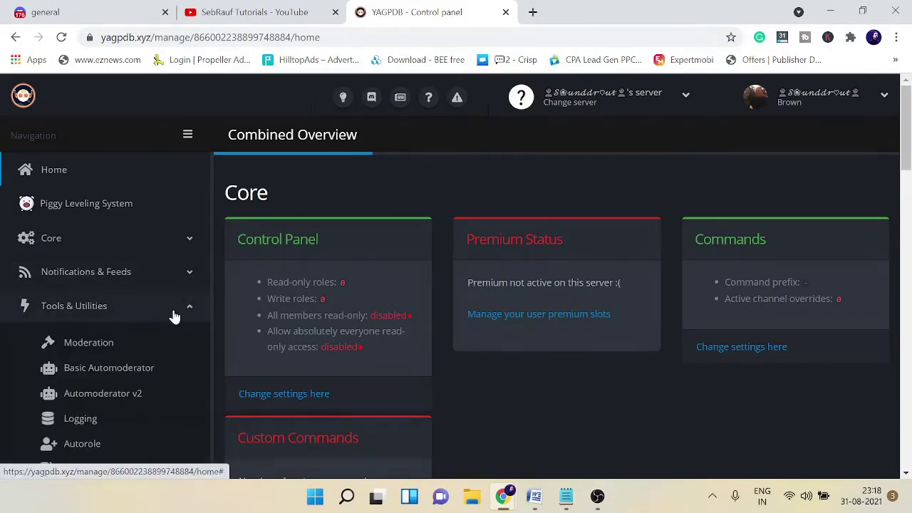
{"action": "scroll", "coordinate": [164, 318], "scroll_direction": "down", "scroll_amount": 1}
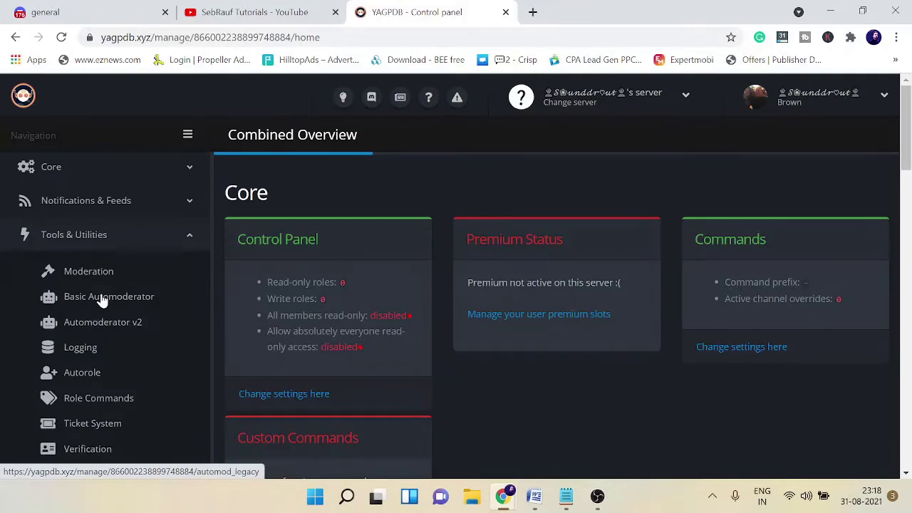
{"action": "left_click", "coordinate": [101, 300]}
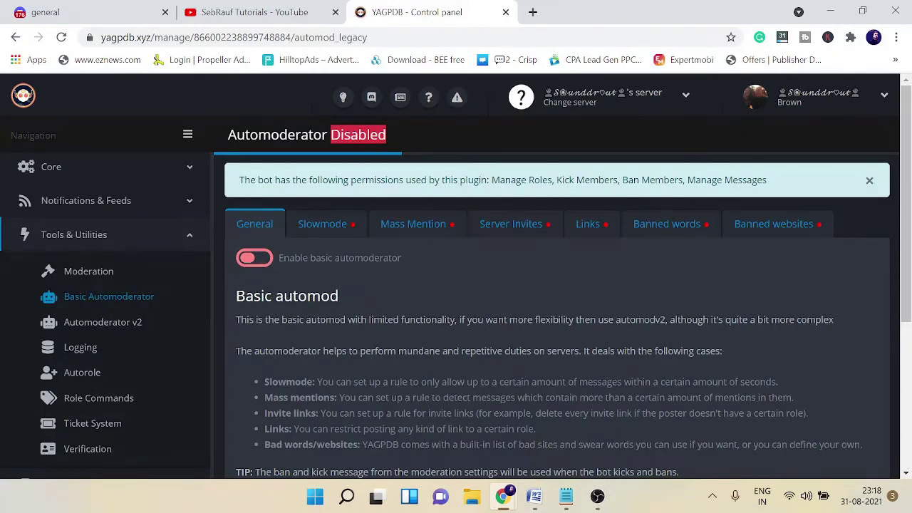
Toggle on 'Enable basic automoderator' on the General tab and save the change.
{"action": "left_click", "coordinate": [258, 262]}
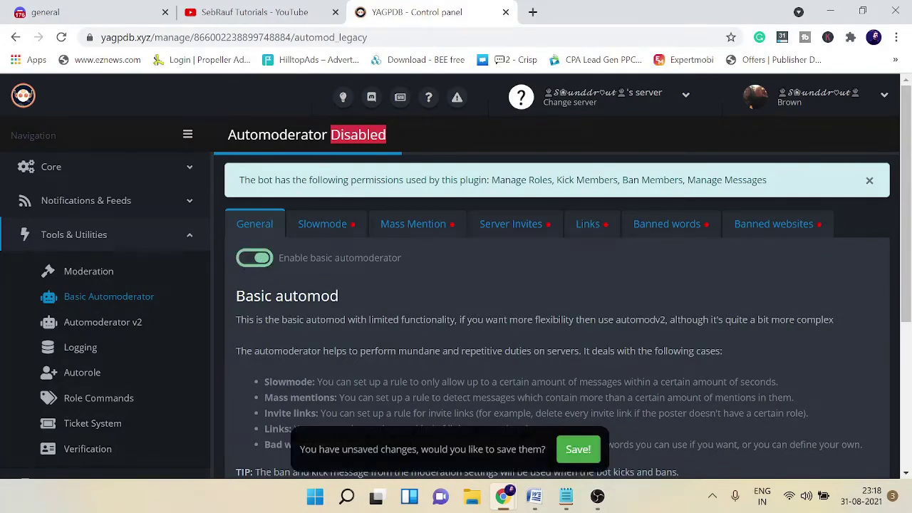
{"action": "left_click", "coordinate": [575, 449]}
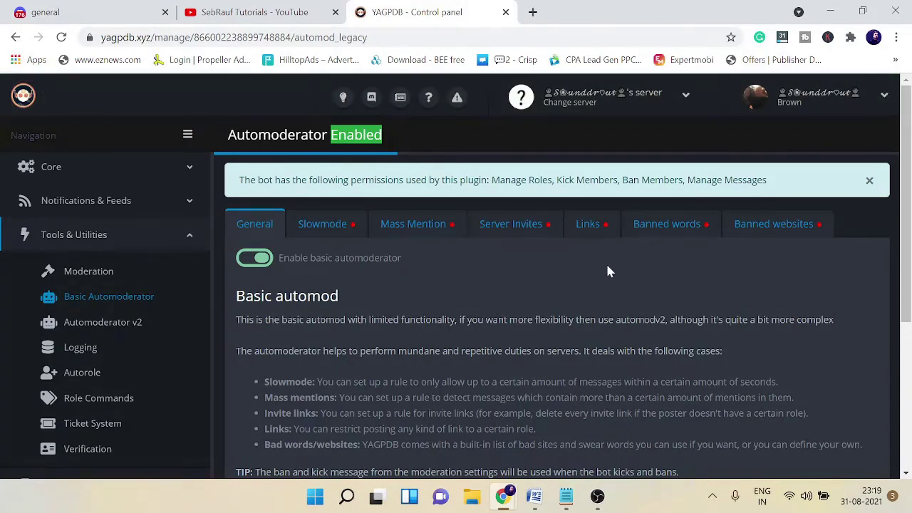
Enable the automoderator's Links rule and save it.
{"action": "left_click", "coordinate": [590, 230]}
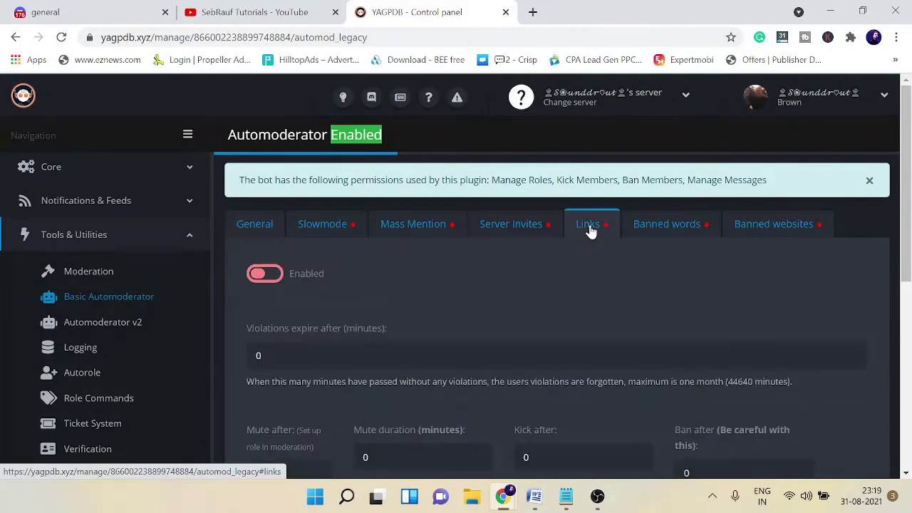
{"action": "left_click", "coordinate": [271, 276]}
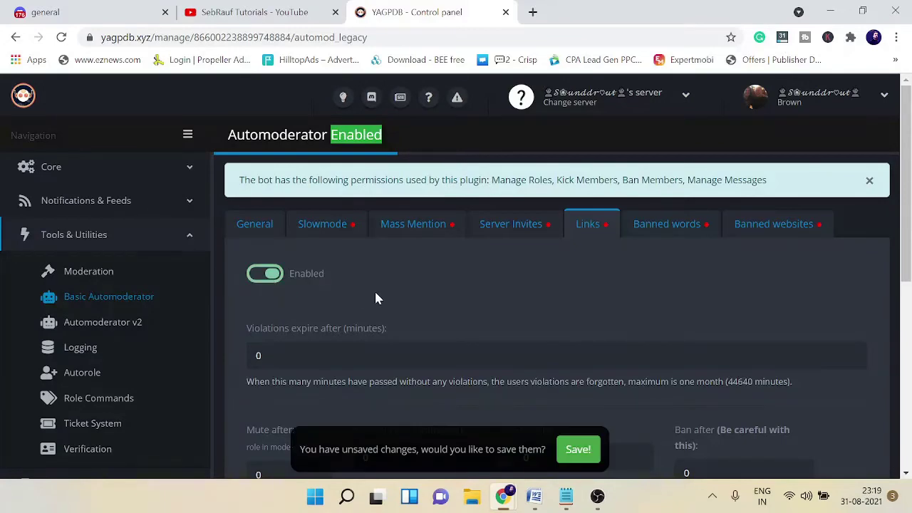
{"action": "left_click", "coordinate": [572, 450]}
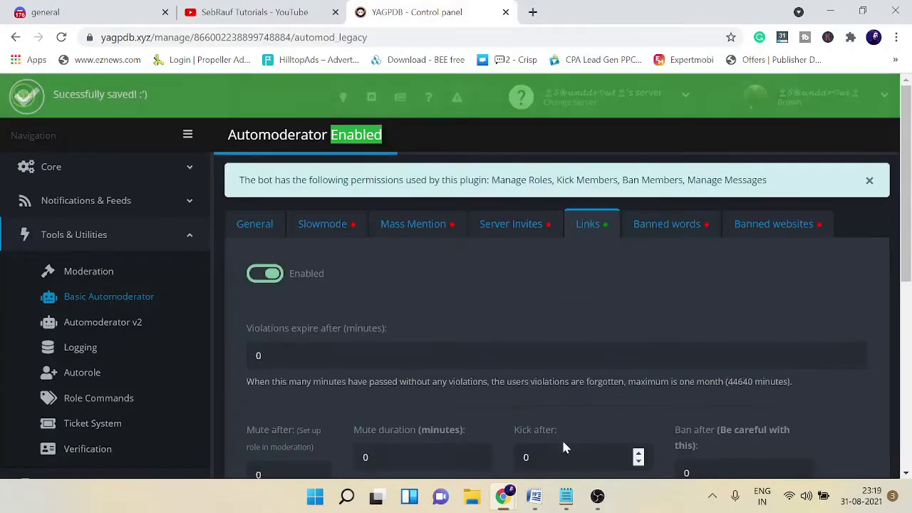
Save all Basic Automoderator settings from the bottom of the page.
{"action": "scroll", "coordinate": [487, 335], "scroll_direction": "down", "scroll_amount": 4}
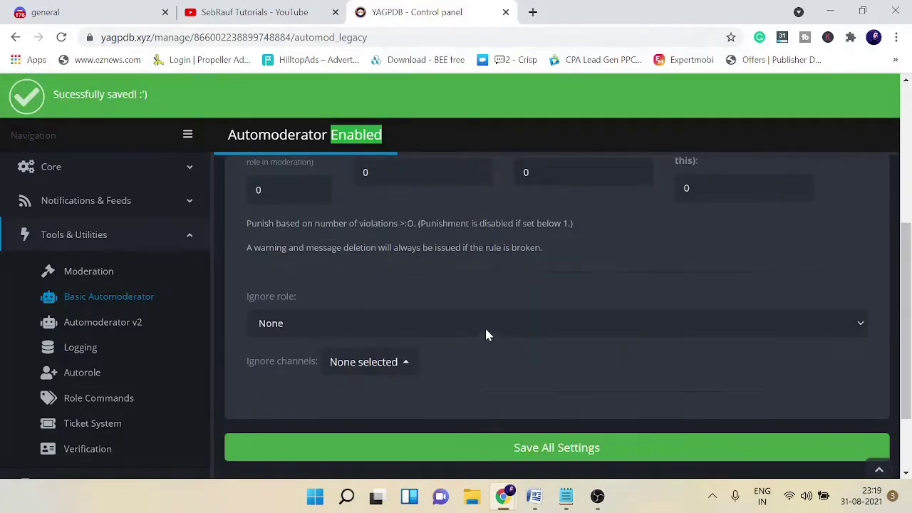
{"action": "scroll", "coordinate": [284, 292], "scroll_direction": "up", "scroll_amount": 2}
{"action": "scroll", "coordinate": [362, 265], "scroll_direction": "down", "scroll_amount": 2}
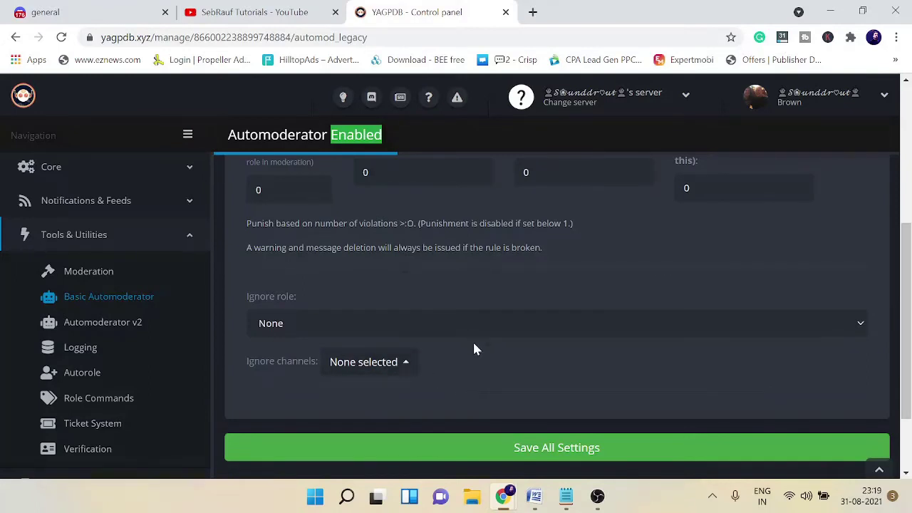
{"action": "left_click", "coordinate": [540, 453]}
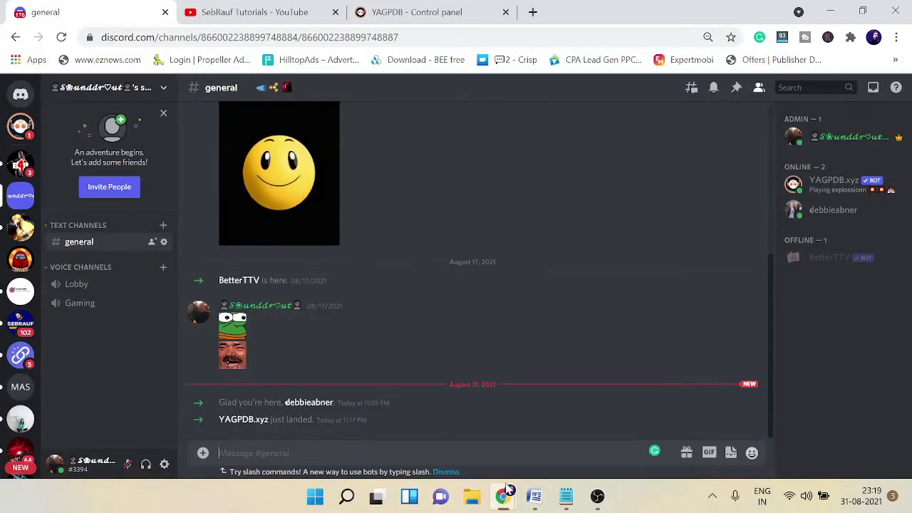
From the test account, post the invite link in #chat, then delete that message.
{"action": "mouse_move", "coordinate": [509, 498]}
{"action": "left_click", "coordinate": [570, 438]}
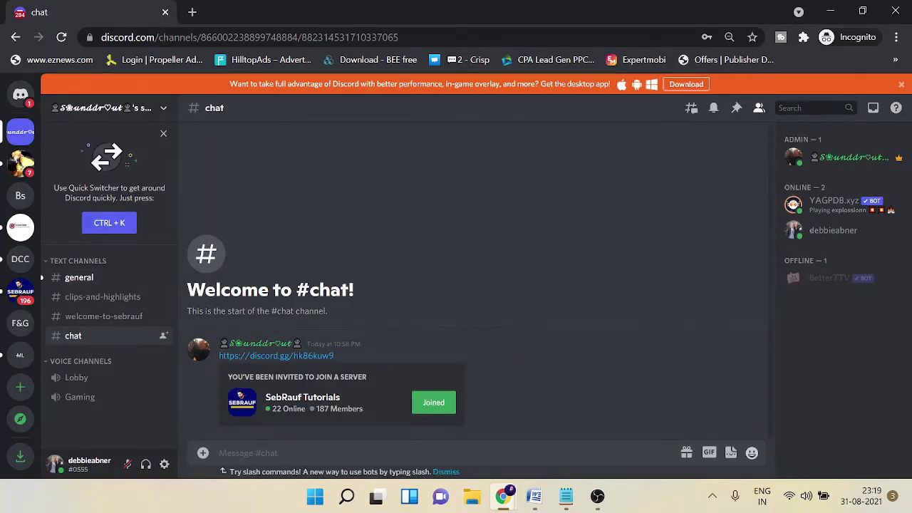
{"action": "key", "text": "ctrl+v"}
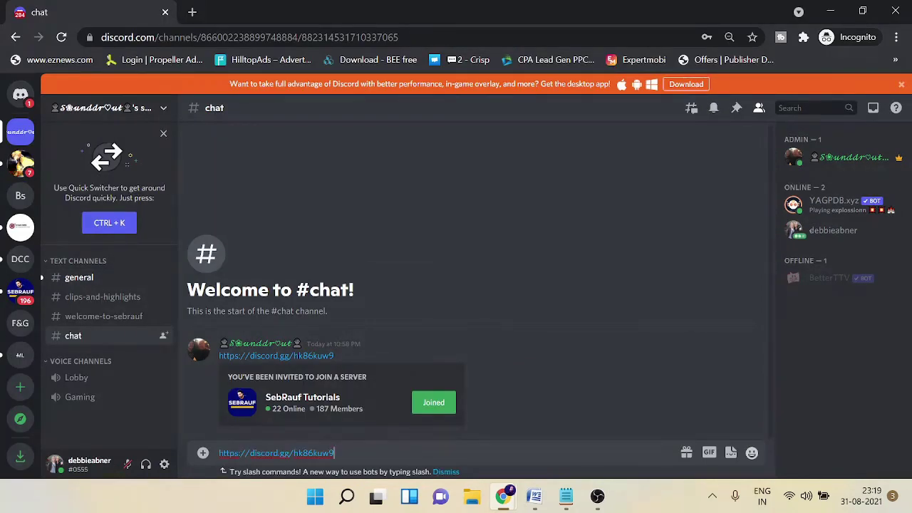
{"action": "key", "text": "Return"}
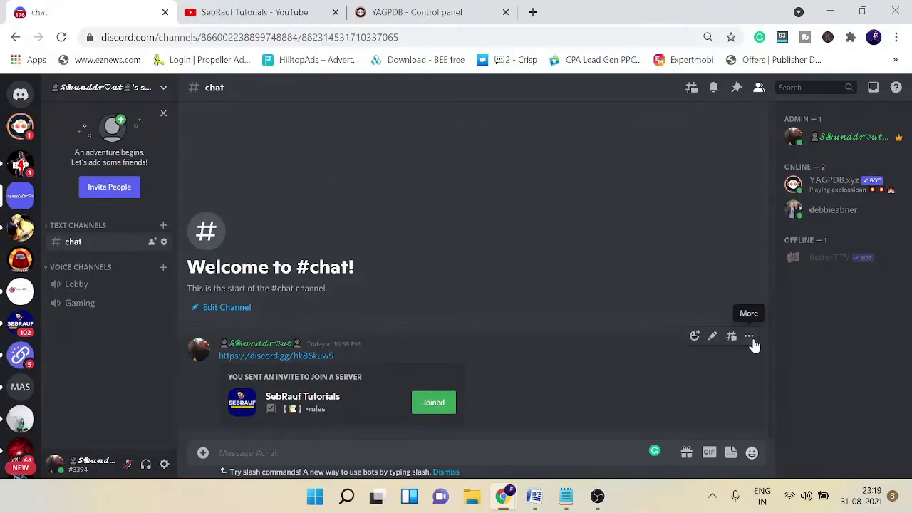
{"action": "left_click", "coordinate": [749, 336]}
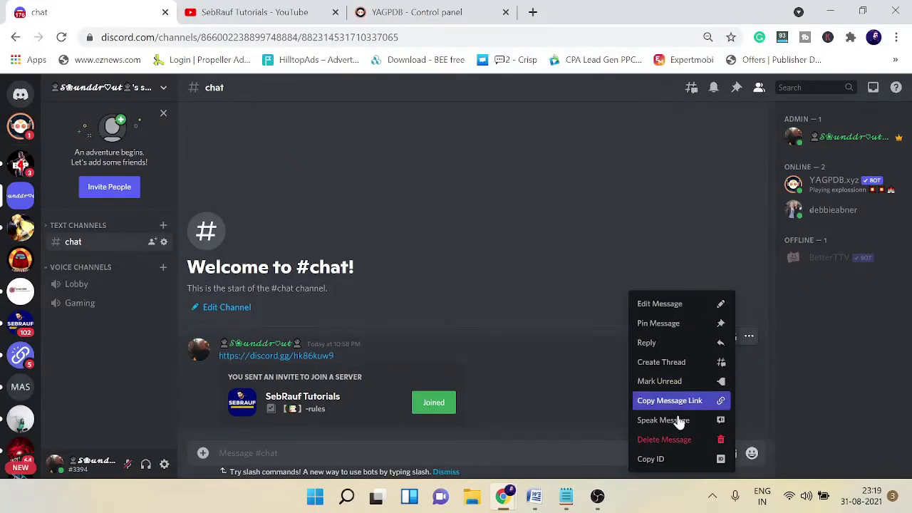
{"action": "left_click", "coordinate": [649, 439]}
{"action": "left_click", "coordinate": [531, 368]}
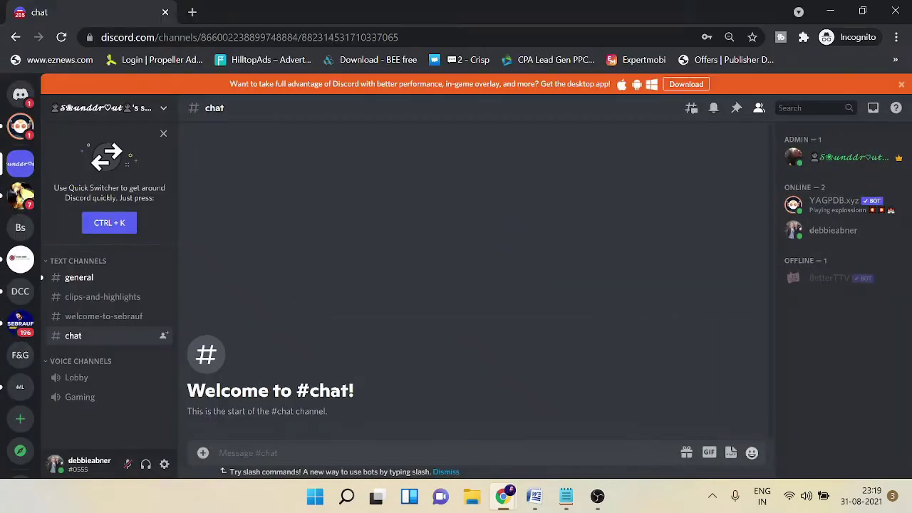
Send the invite link in #chat twice more to test the Links filter.
{"action": "type", "text": "https://discord.gg/hk86kuw9"}
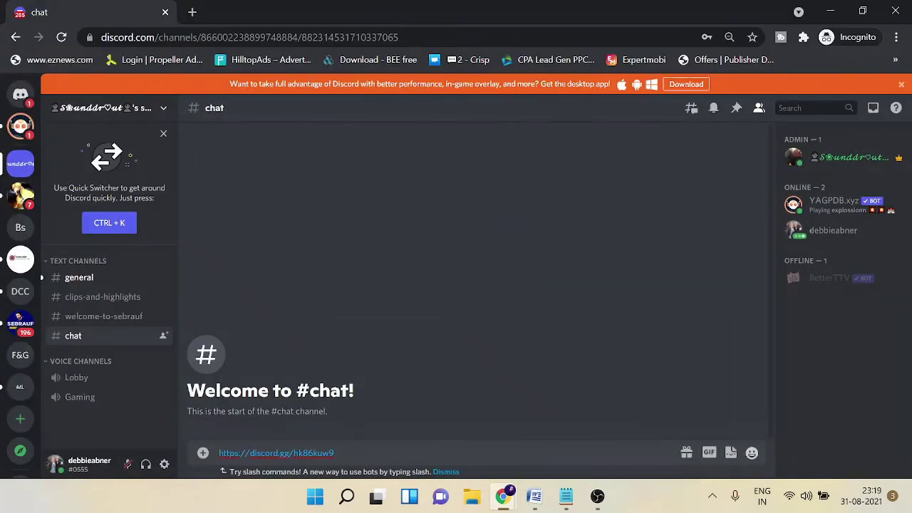
{"action": "key", "text": "Return"}
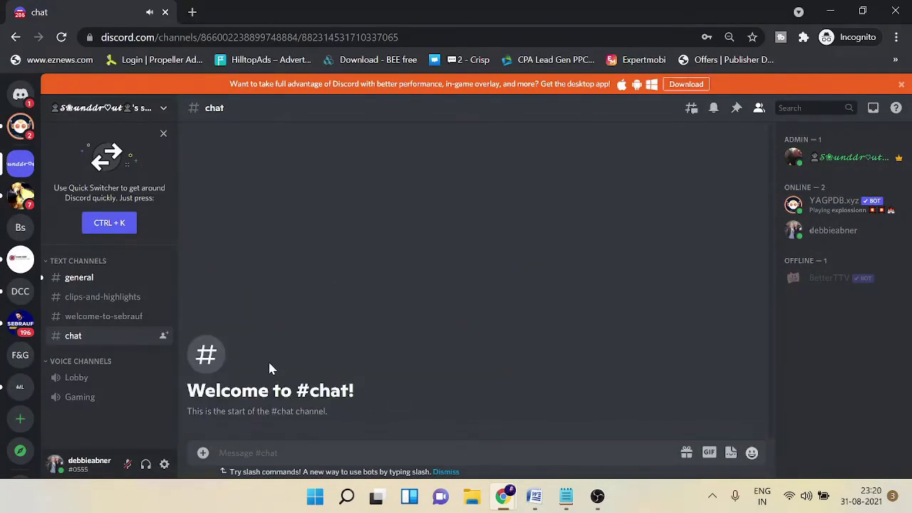
{"action": "type", "text": "https://discord.gg/hk86kuw9"}
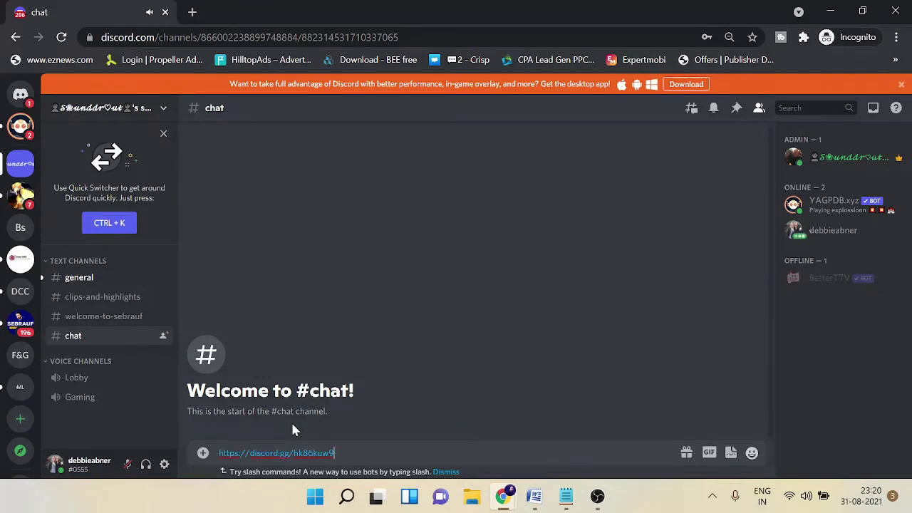
{"action": "key", "text": "Return"}
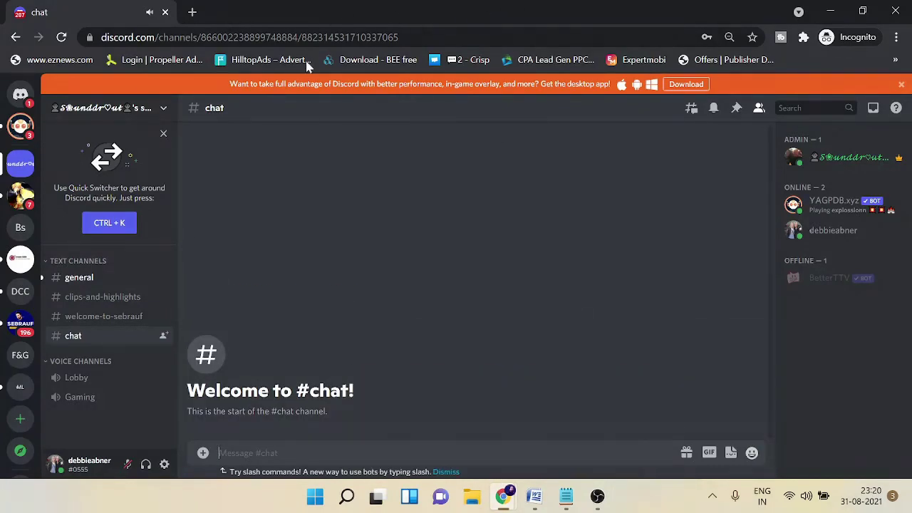
Select the SebRauf Tutorials YouTube channel address in the main browser's address bar.
{"action": "mouse_move", "coordinate": [506, 498]}
{"action": "left_click", "coordinate": [462, 440]}
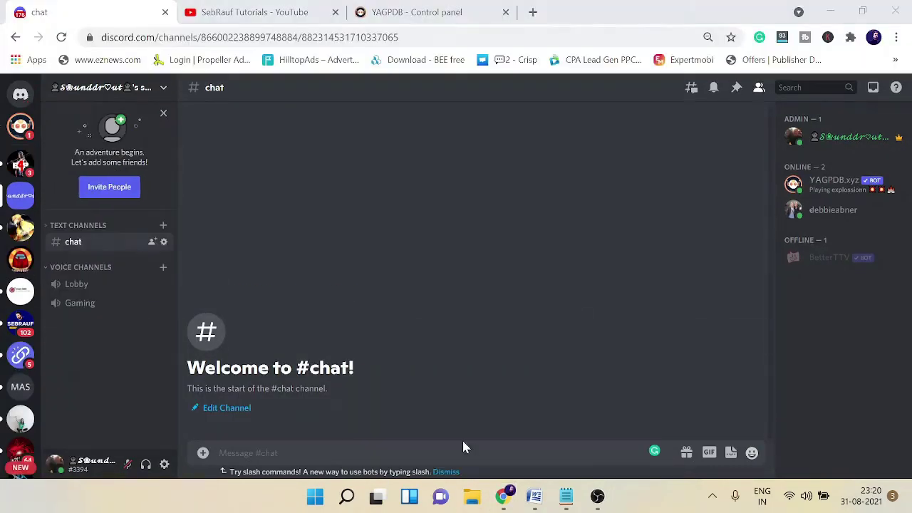
{"action": "left_click", "coordinate": [242, 10]}
{"action": "double_click", "coordinate": [239, 39]}
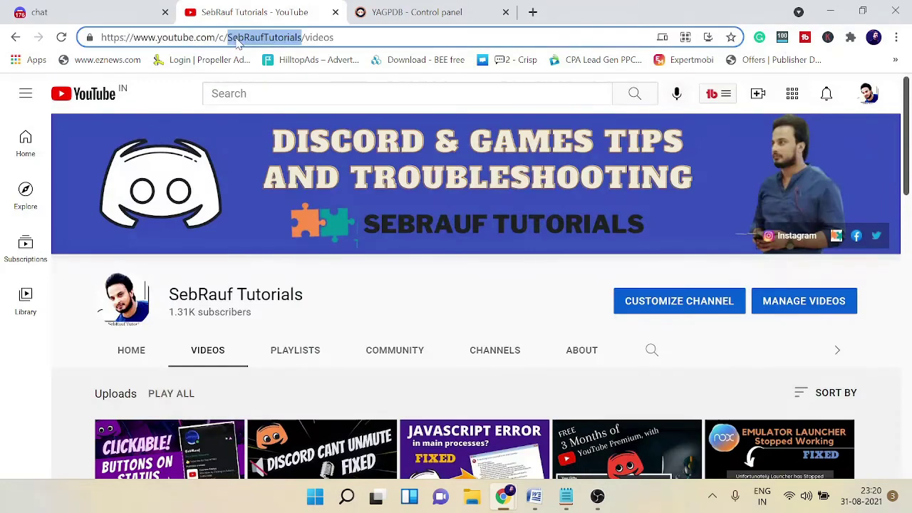
{"action": "left_click", "coordinate": [238, 41]}
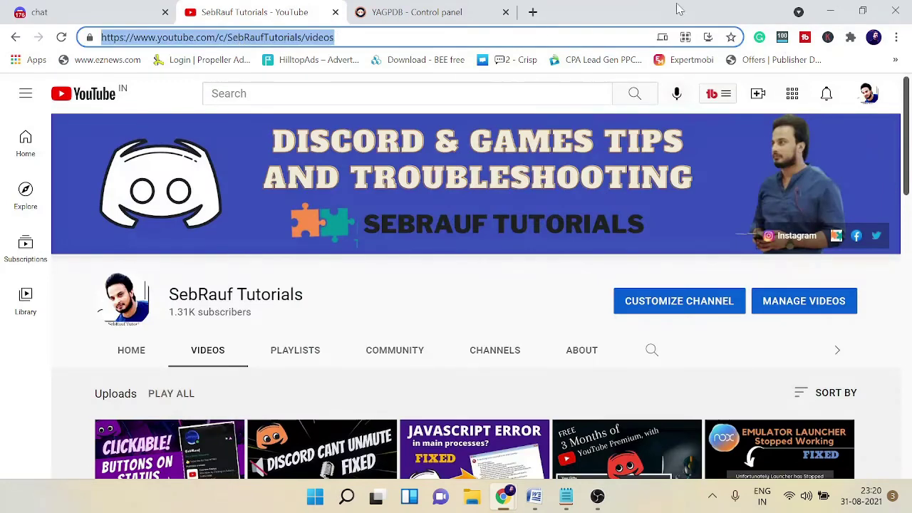
Paste the YouTube channel link into #chat from the test account and send it.
{"action": "mouse_move", "coordinate": [503, 497]}
{"action": "left_click", "coordinate": [580, 432]}
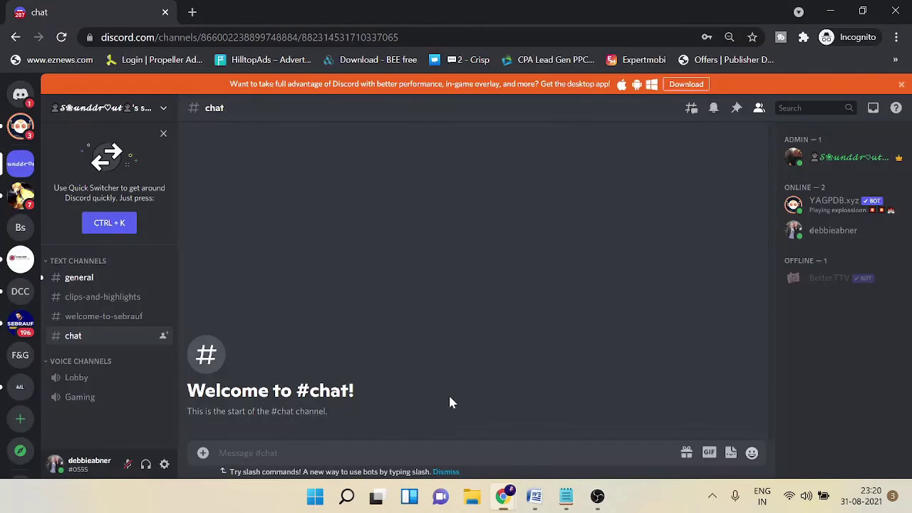
{"action": "type", "text": "https://www.youtube.com/c/SebRaufTutorials/videos"}
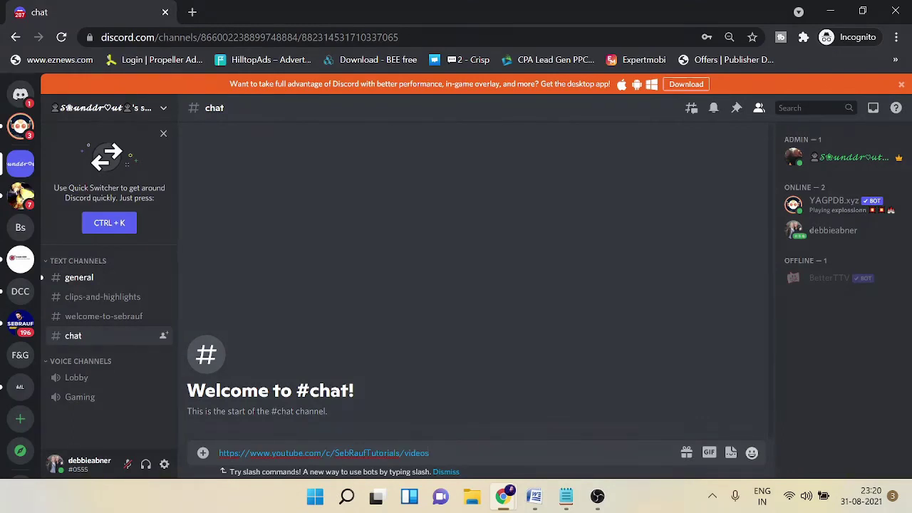
{"action": "key", "text": "Return"}
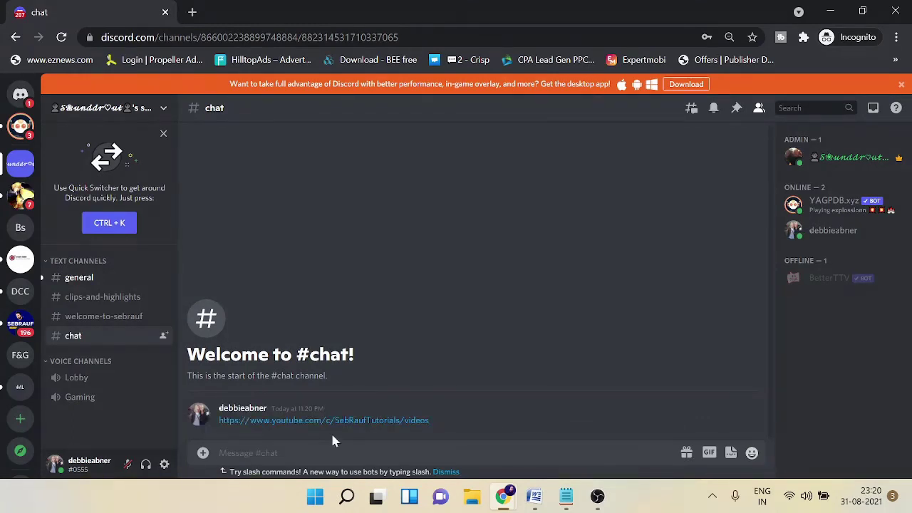
{"action": "mouse_move", "coordinate": [502, 496]}
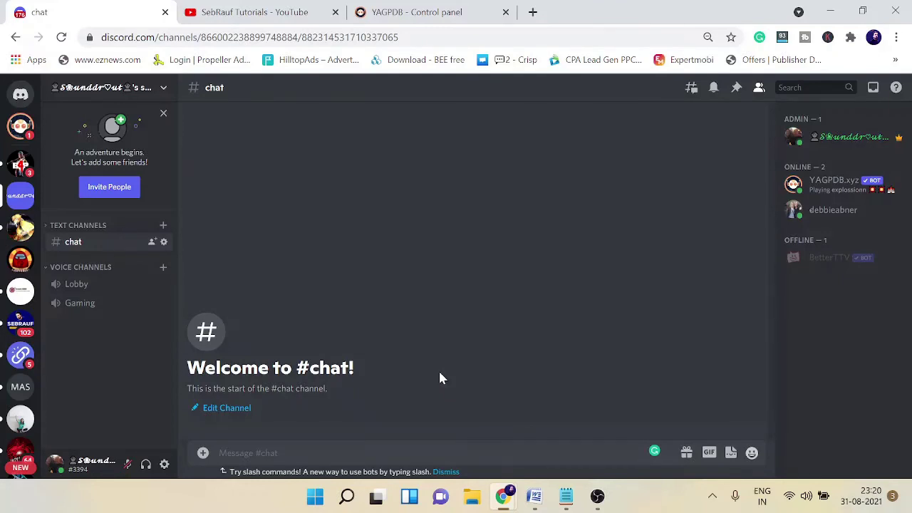
Switch back to the 'YAGPDB - Control panel' browser tab.
{"action": "left_click", "coordinate": [417, 12]}
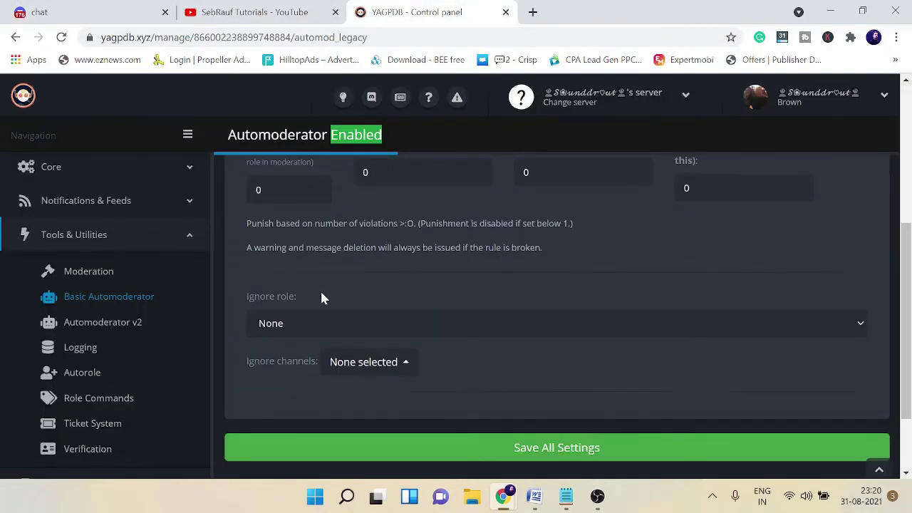